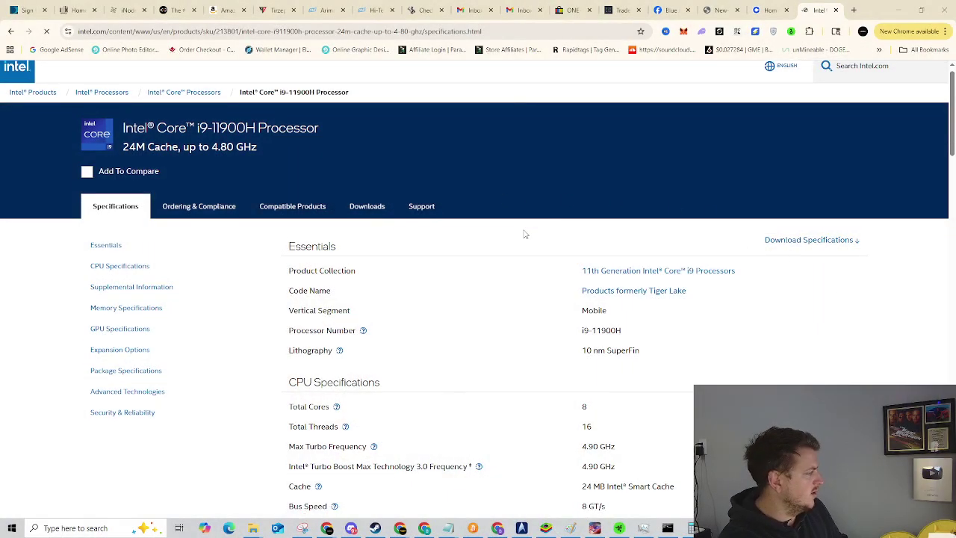
- Examine the CPU Specifications of the Intel Core i9-11900H, highlighting the Max Turbo Frequency value
scroll(525, 234, down, 2)
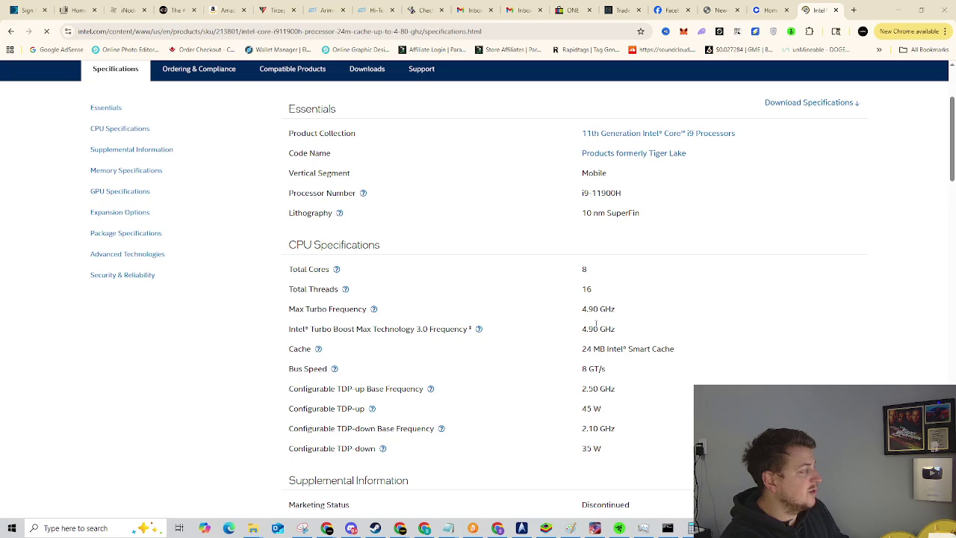
drag(582, 310, 613, 310)
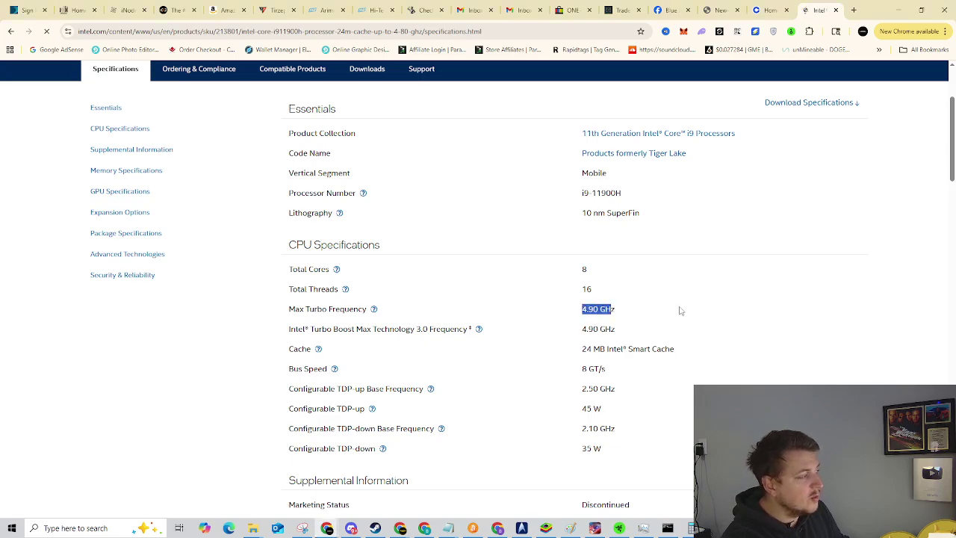
click(680, 309)
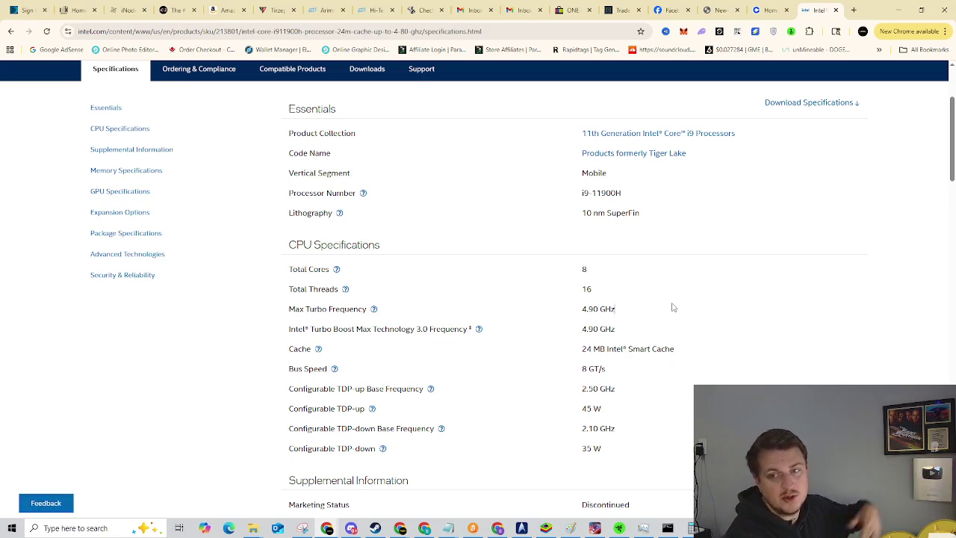
scroll(711, 342, down, 1)
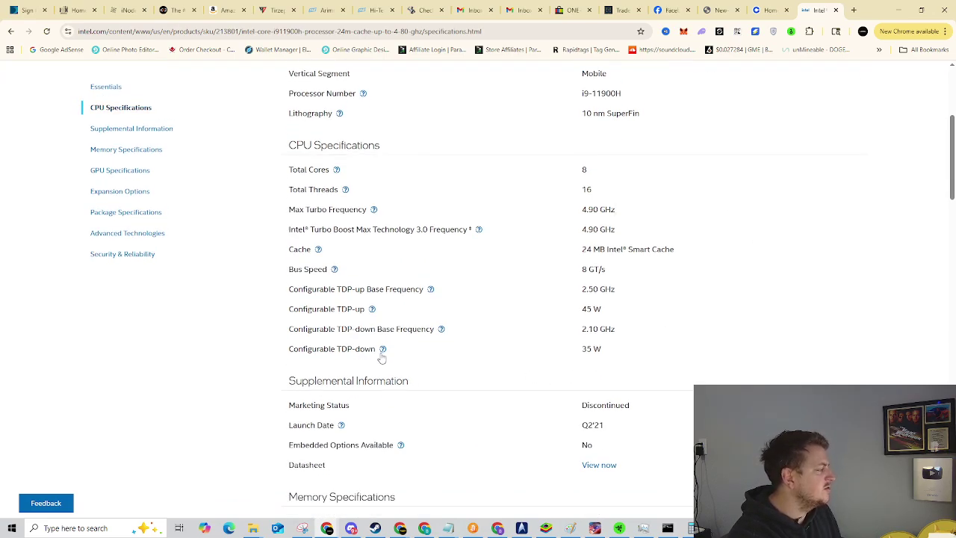
- Read the explanations of Configurable TDP-down and Configurable TDP-up, and highlight the wattage listed for each
click(383, 351)
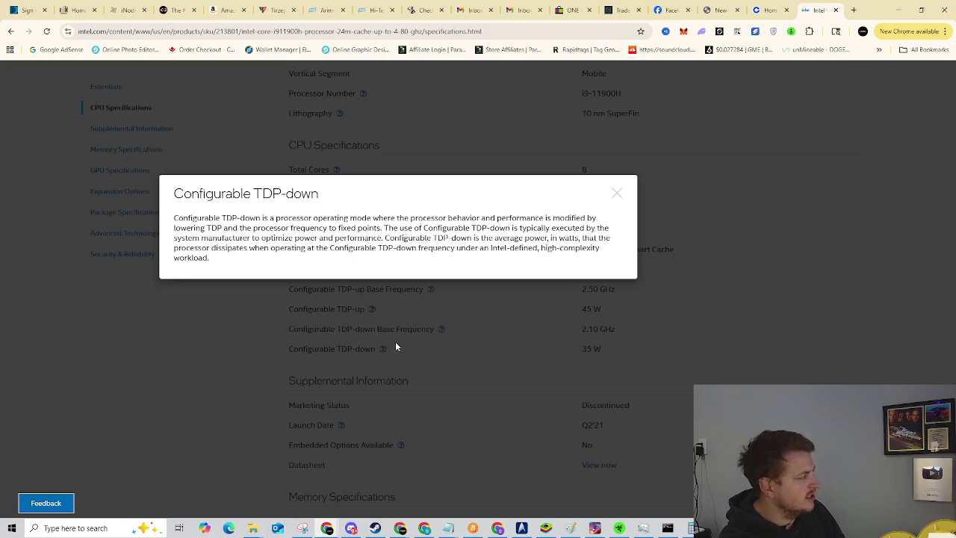
click(617, 193)
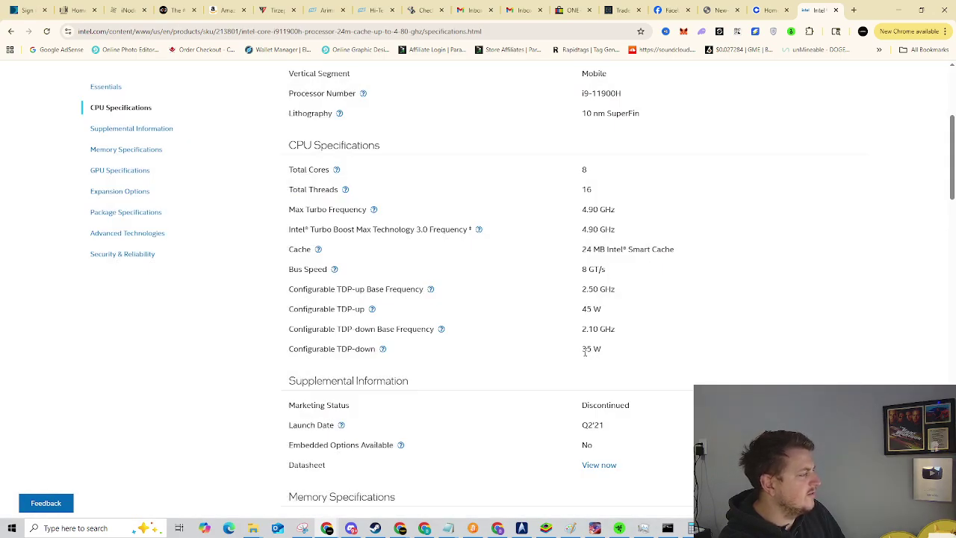
drag(582, 349, 603, 353)
click(372, 310)
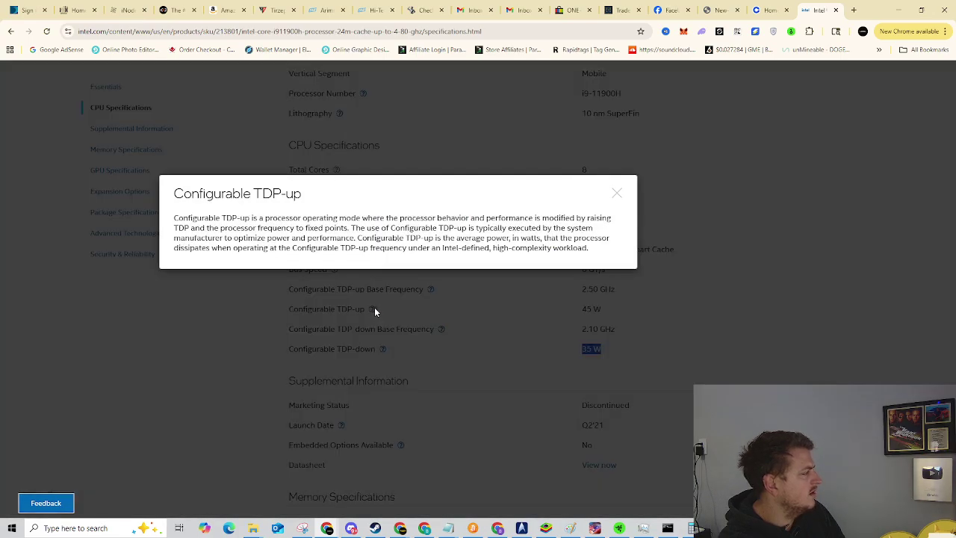
click(617, 275)
drag(582, 308, 606, 312)
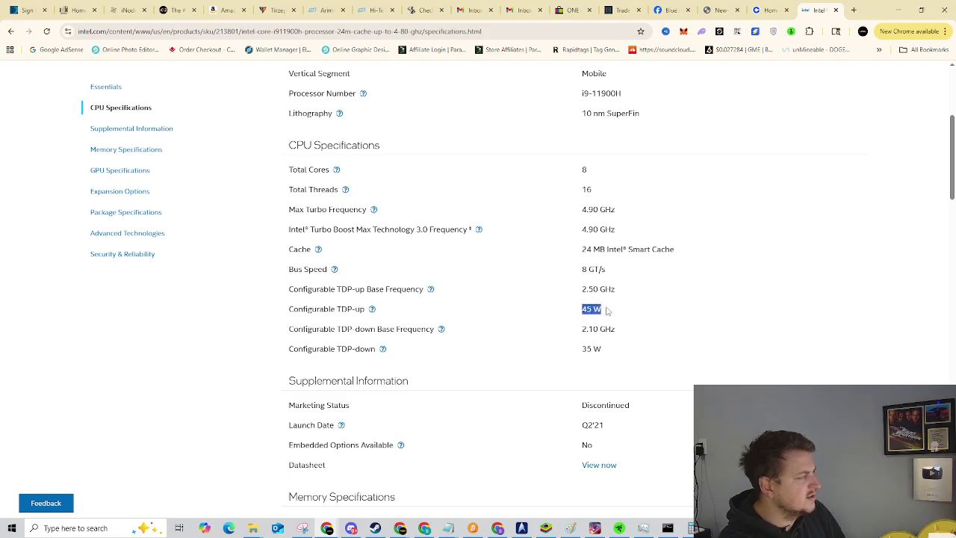
click(609, 311)
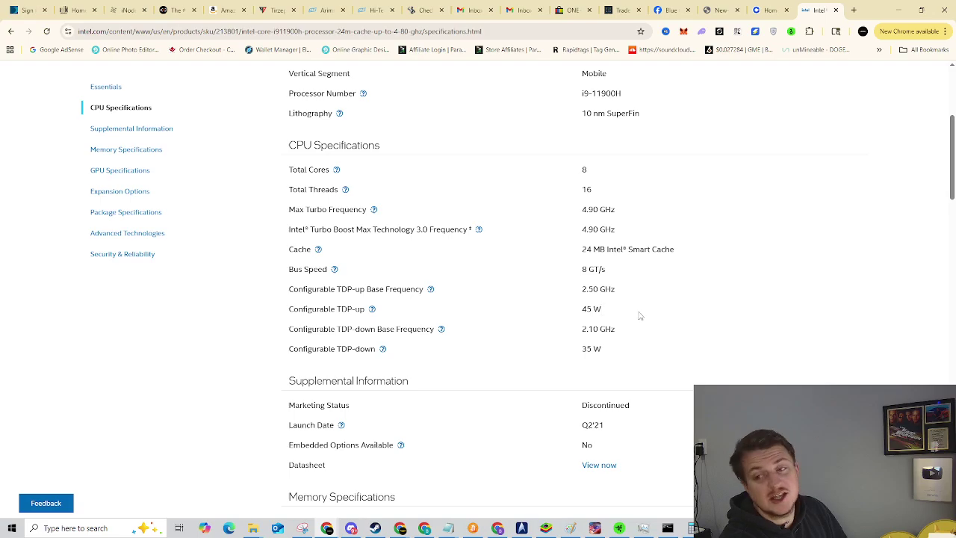
- Review the processor's supplemental, memory, GPU and expansion specifications, return to the start of the page, and go back
scroll(640, 316, down, 2)
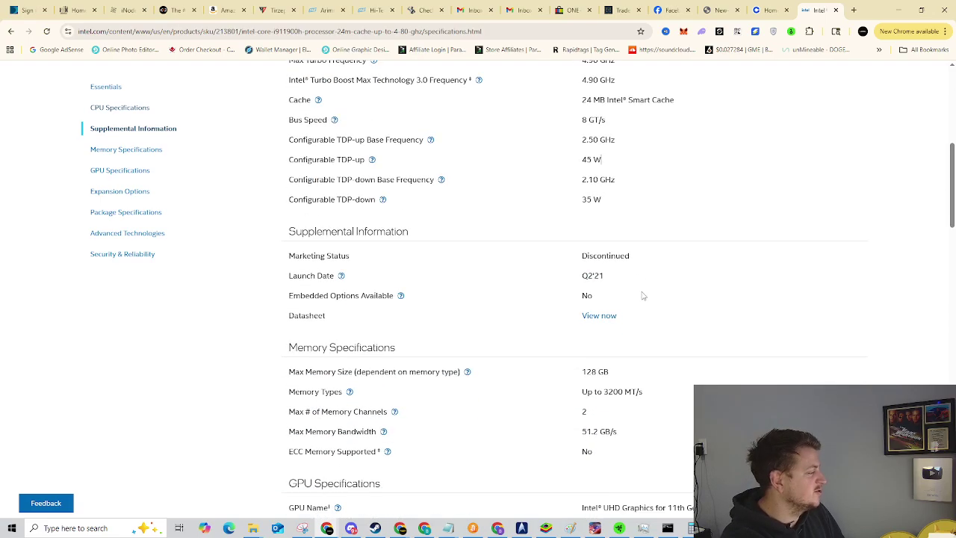
scroll(628, 248, down, 2)
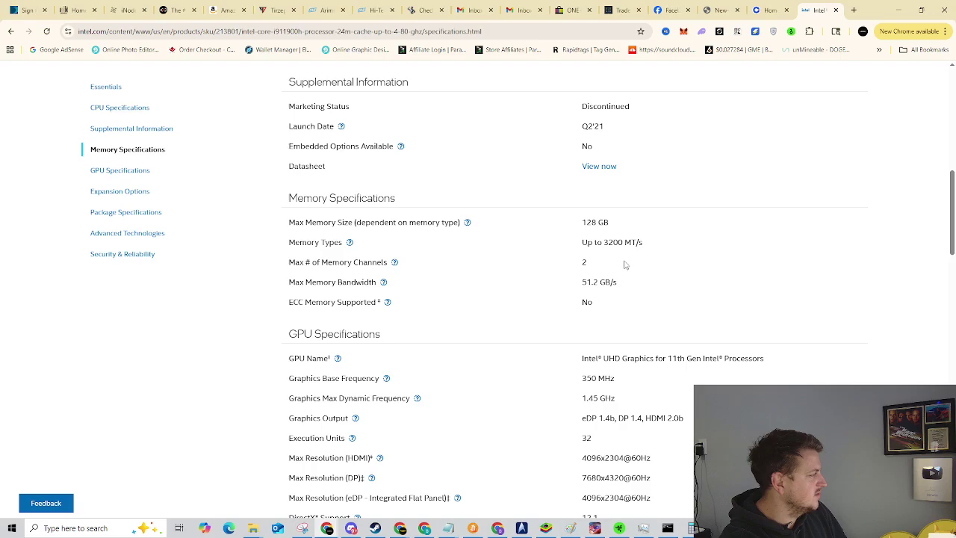
scroll(620, 266, down, 2)
scroll(626, 267, up, 1)
scroll(634, 261, down, 2)
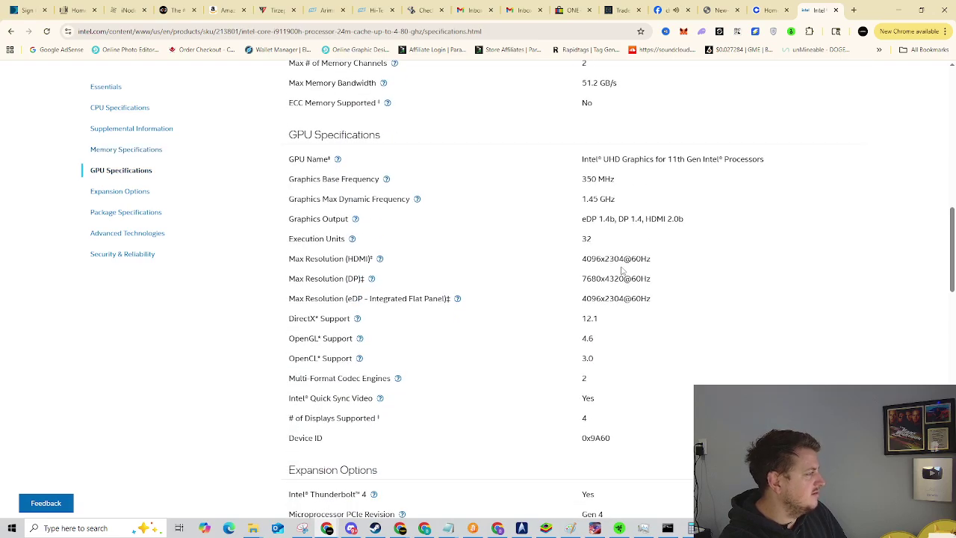
scroll(642, 291, down, 2)
scroll(655, 309, up, 12)
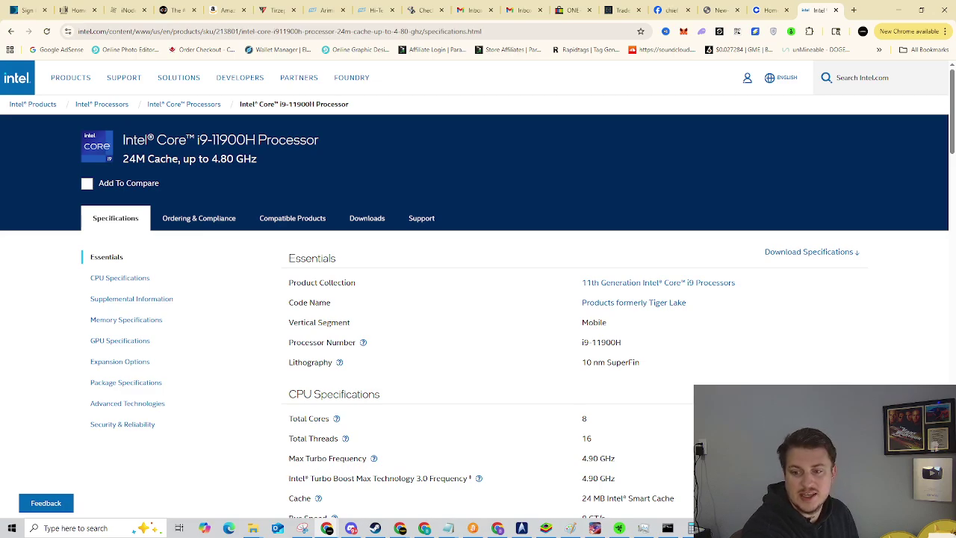
key(alt+Left)
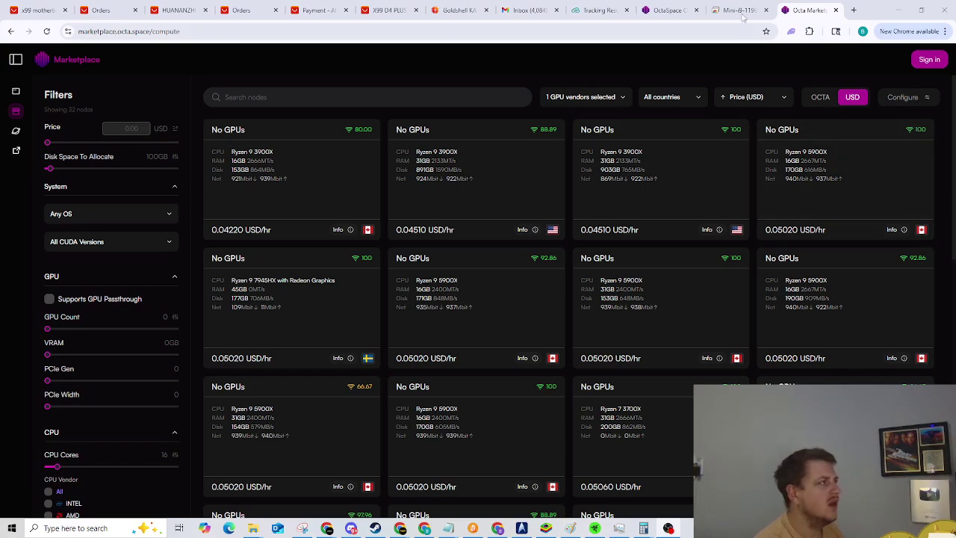
- Check the OctaSpace Node Manager in the remote session and compare the node's configured prices with the Octa Marketplace listings
click(736, 10)
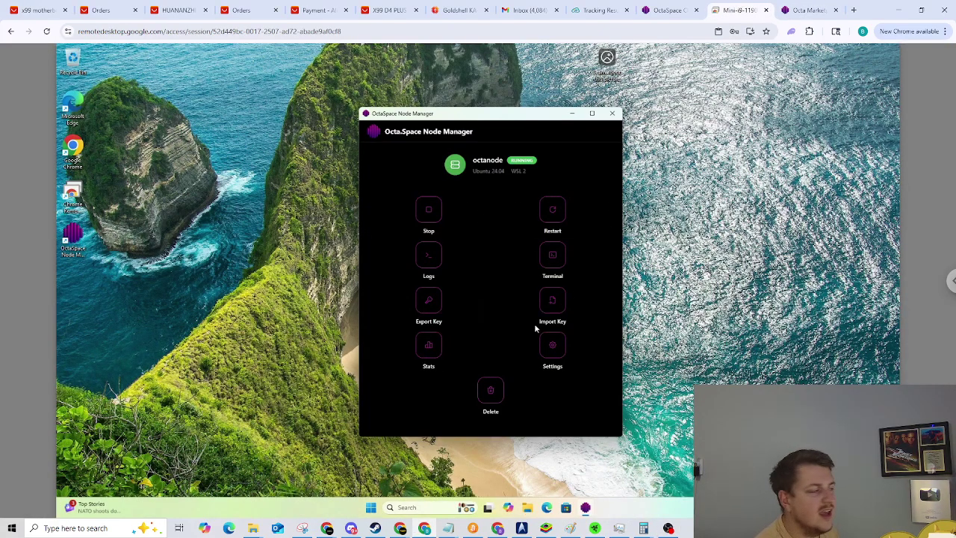
click(669, 10)
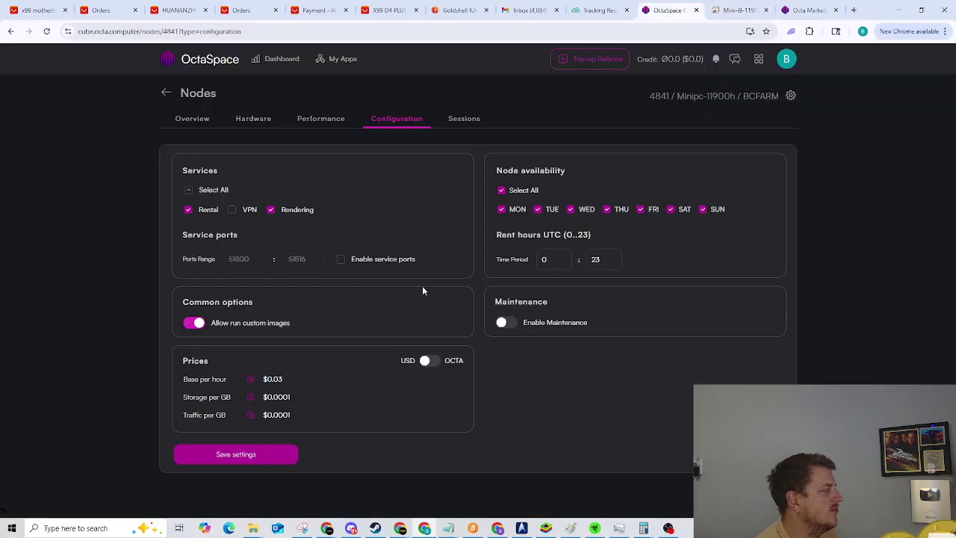
click(814, 10)
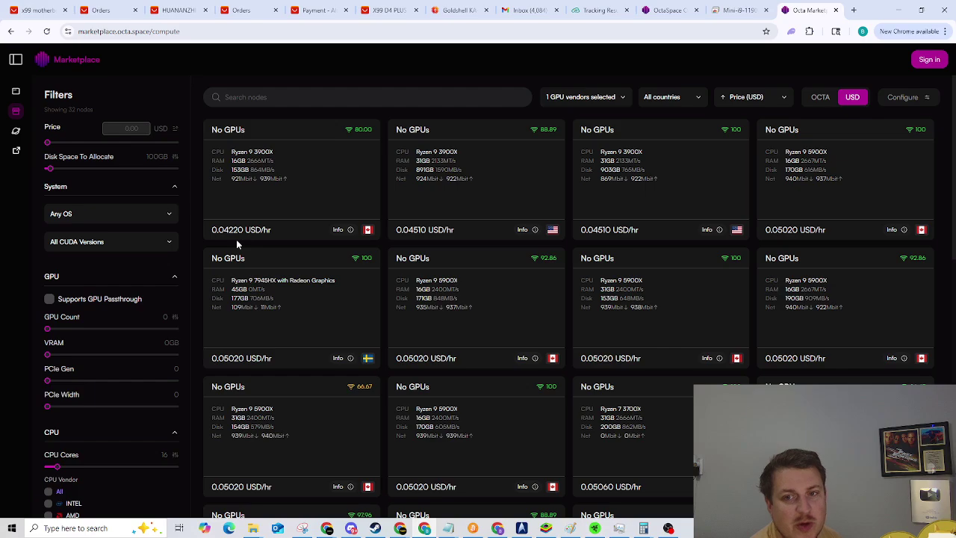
click(668, 12)
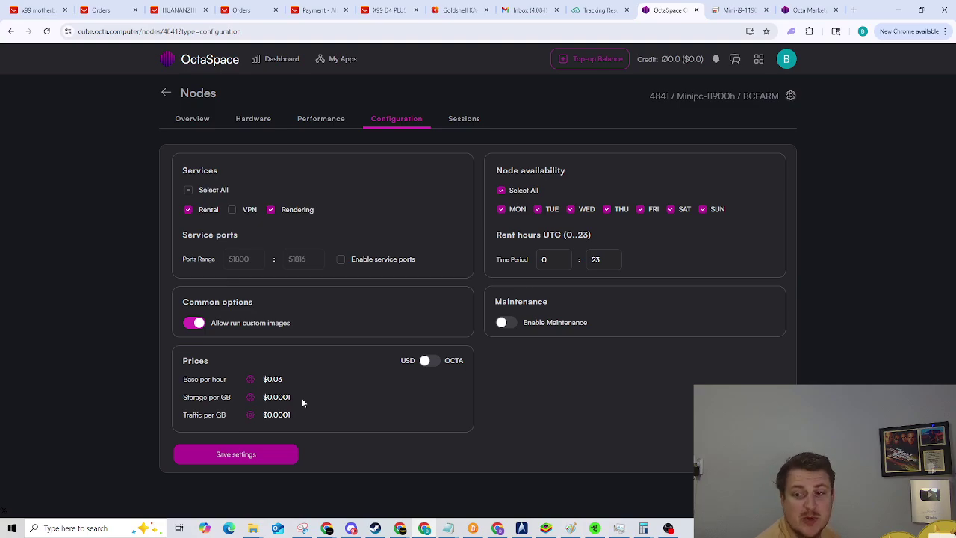
- Switch to Calculator and multiply the hourly rate of 0.0302 by 24 to get the daily amount
mouse_move(646, 529)
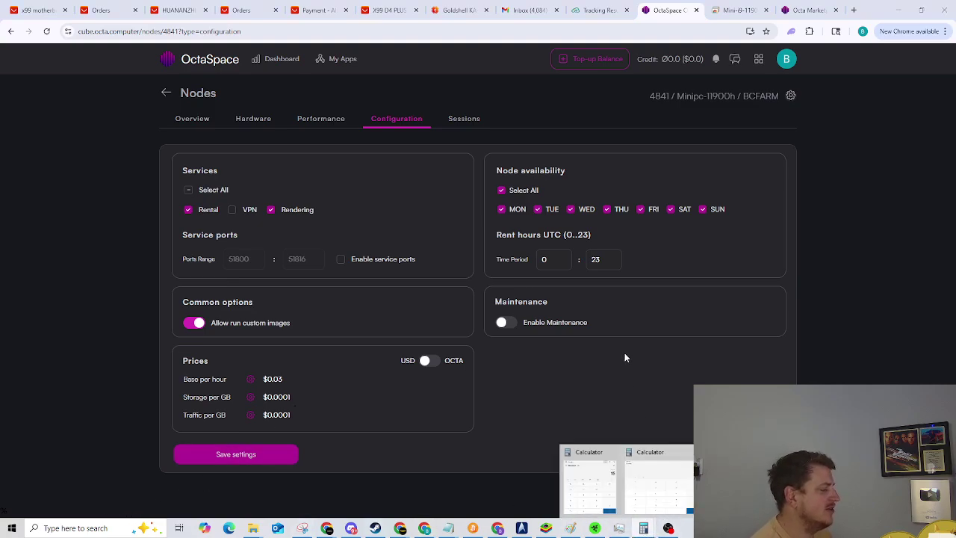
click(598, 472)
click(714, 318)
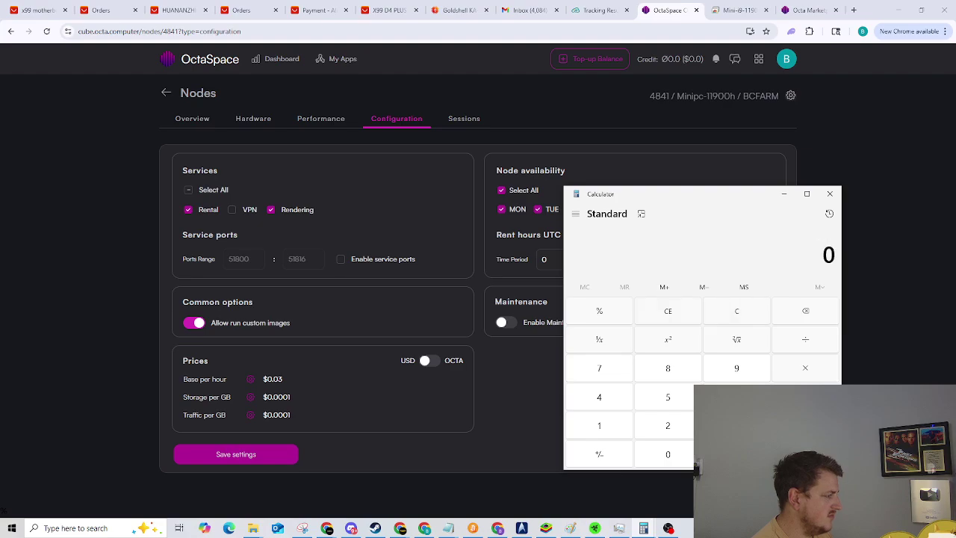
text(3)
click(726, 310)
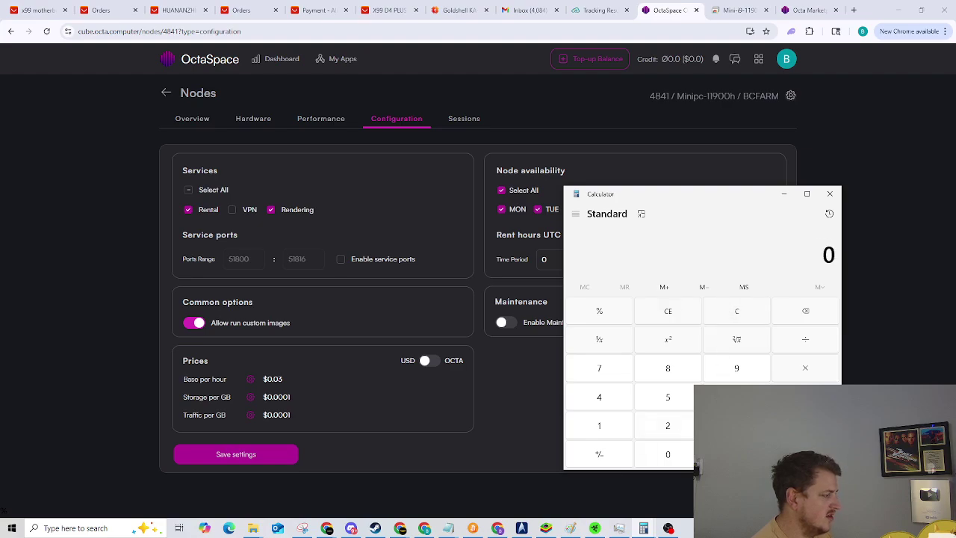
text(.)
click(668, 455)
text(3)
click(669, 455)
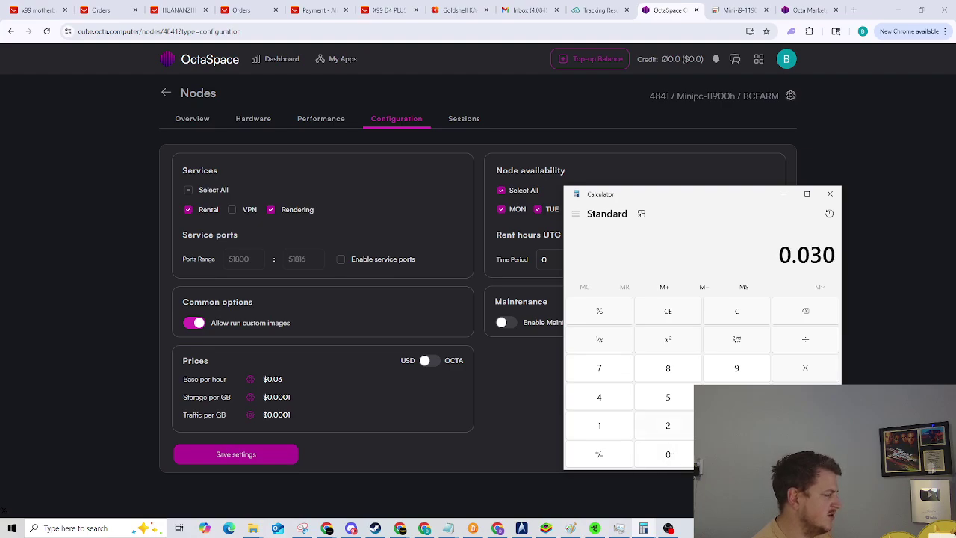
click(691, 423)
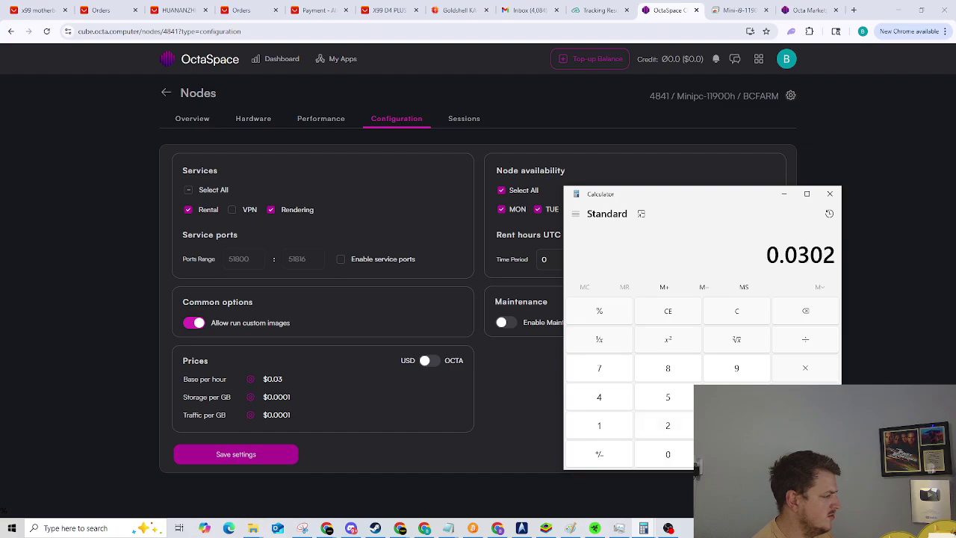
click(806, 369)
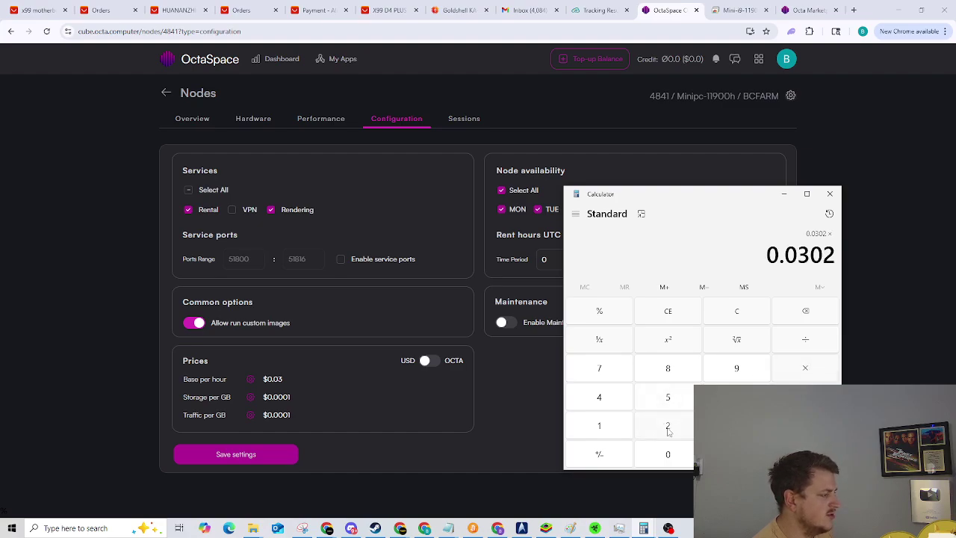
click(668, 426)
click(614, 398)
key(Return)
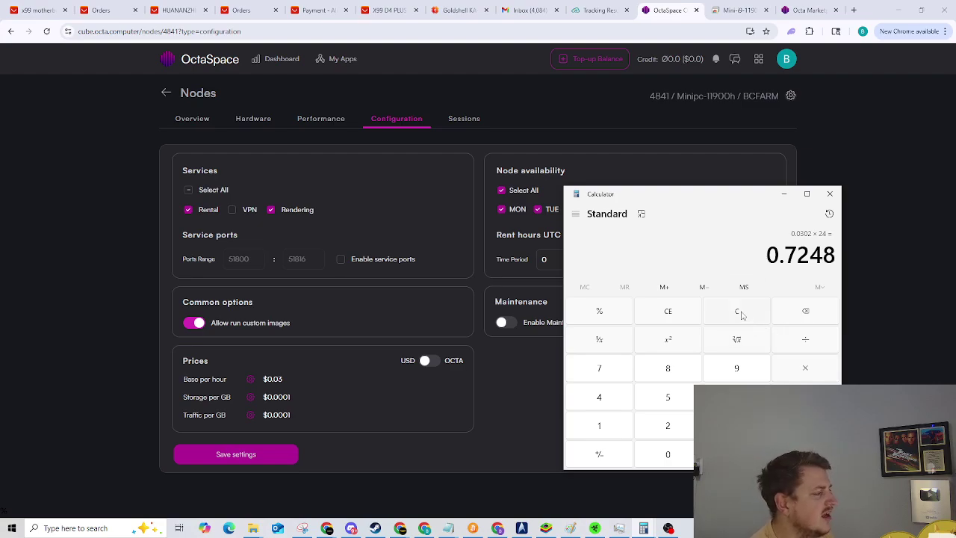
- Place the second Calculator window beside the first, clear it, and multiply 120 by 24
mouse_move(640, 529)
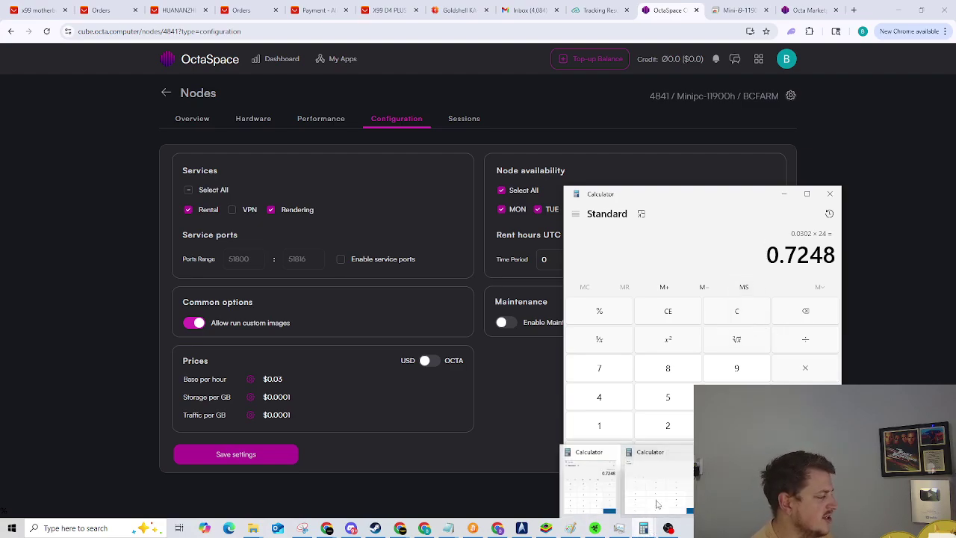
click(657, 505)
drag(842, 4, 609, 110)
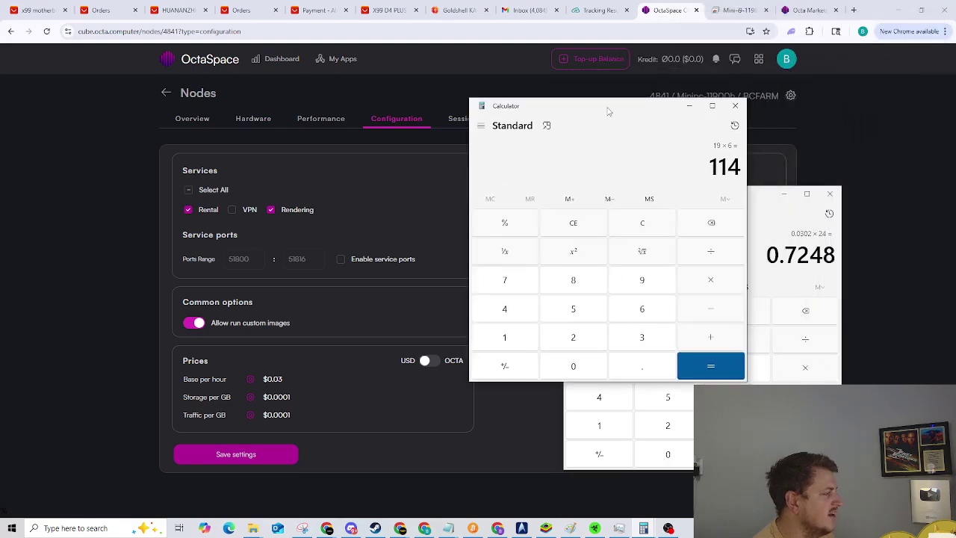
click(644, 222)
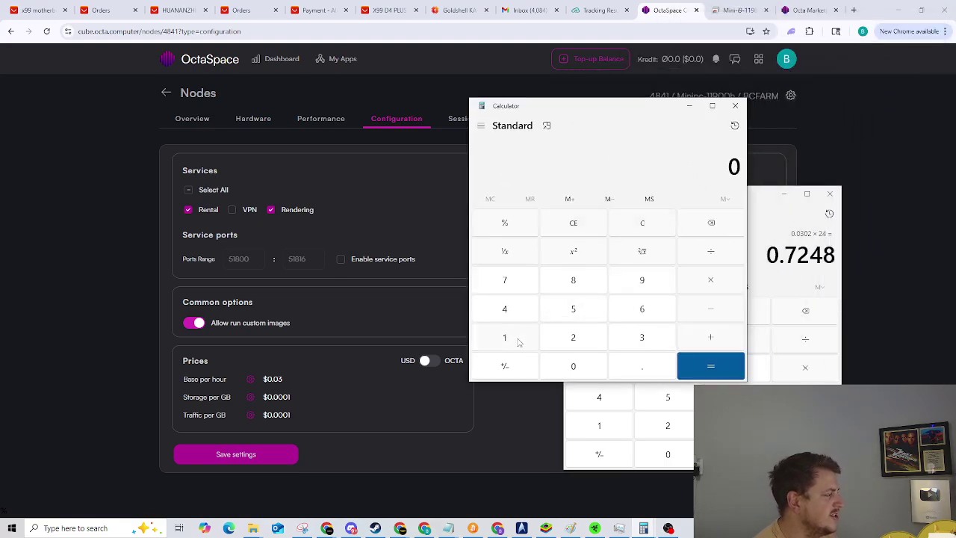
click(519, 340)
click(573, 337)
click(569, 366)
click(708, 284)
click(590, 340)
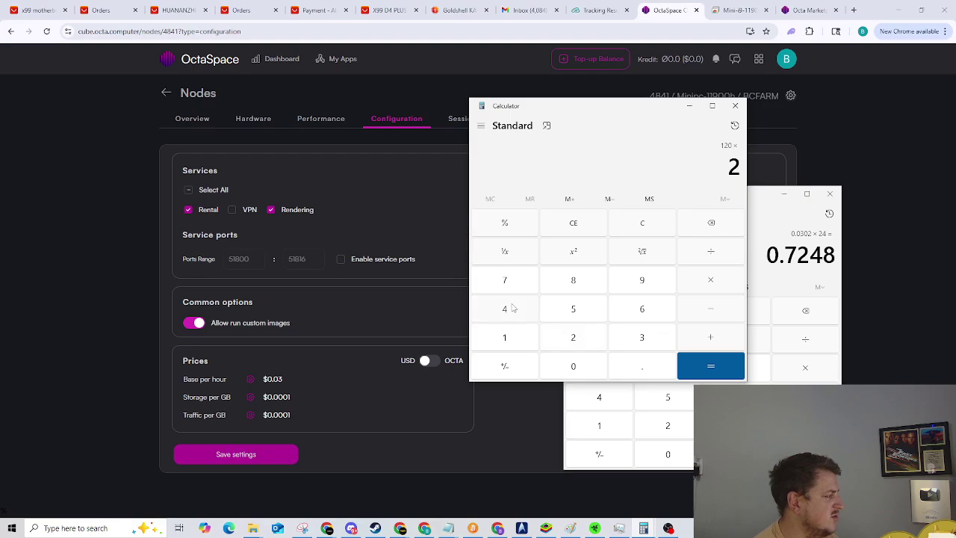
click(513, 307)
click(710, 366)
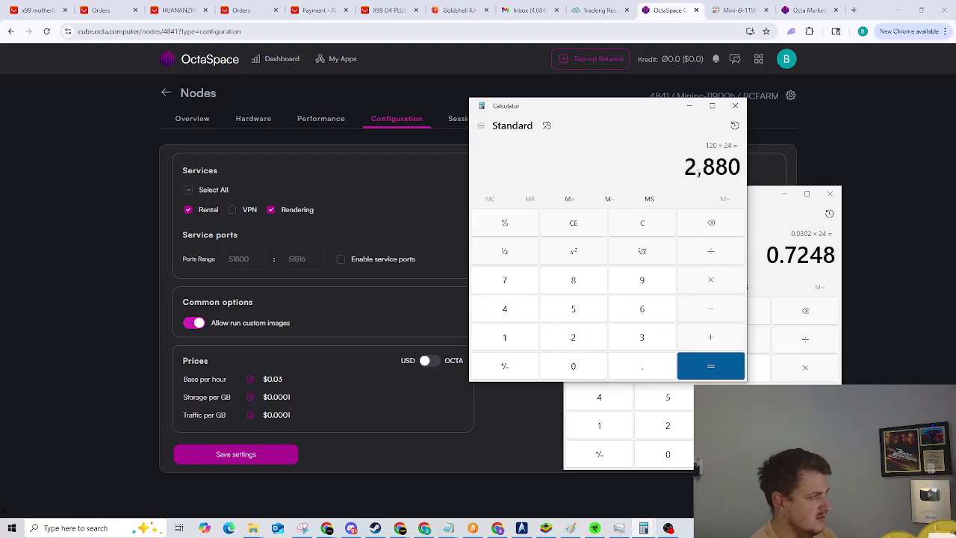
- Clear the second Calculator window and multiply 2.9 by 0.14
click(642, 222)
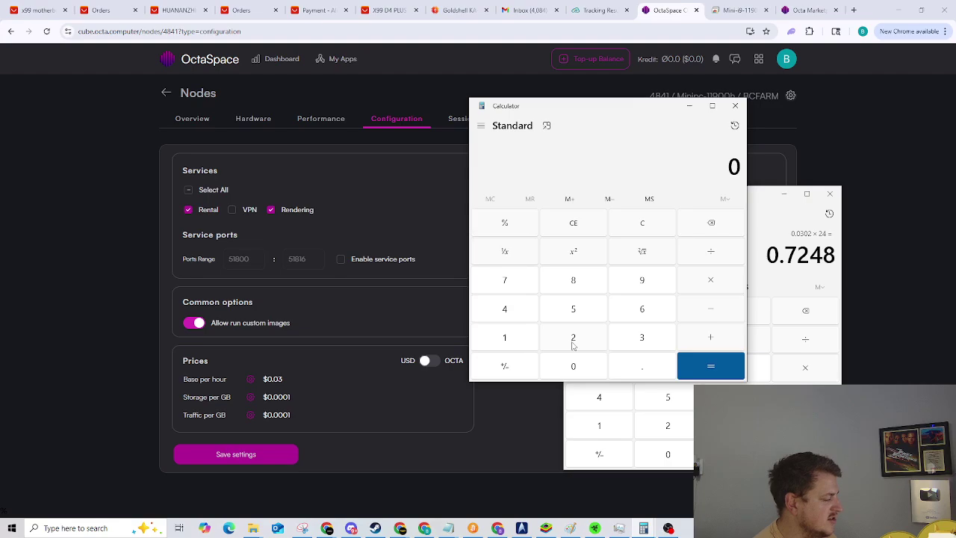
click(586, 337)
click(637, 371)
click(646, 289)
click(715, 288)
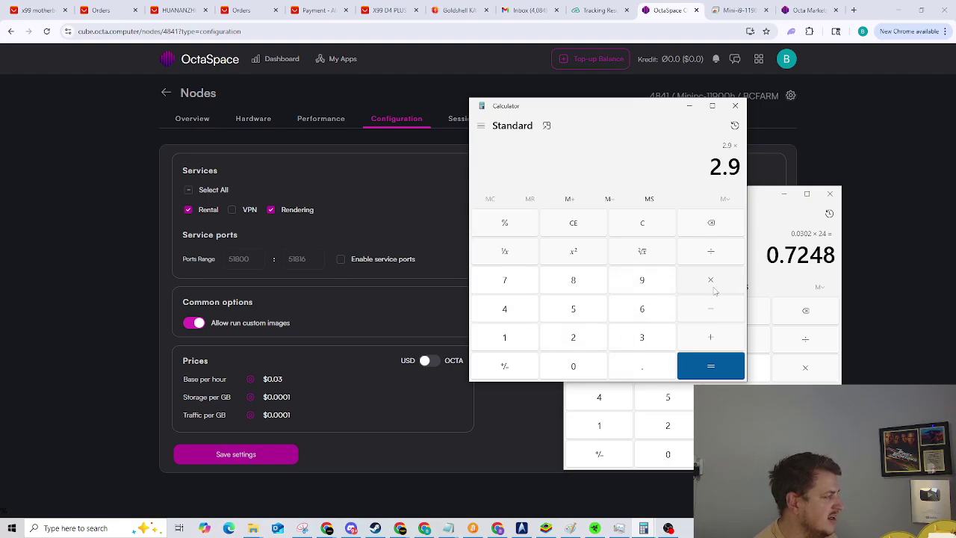
click(637, 369)
click(521, 339)
click(521, 309)
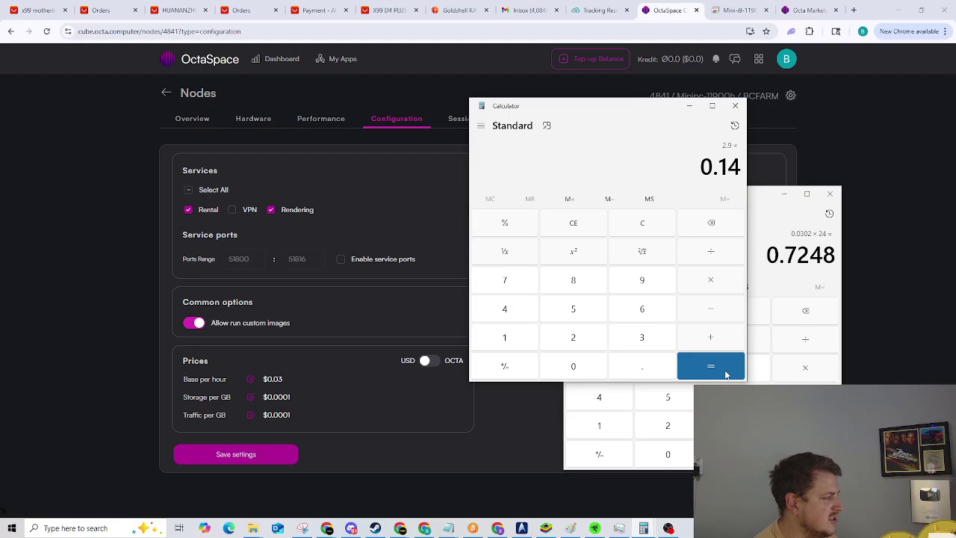
click(718, 369)
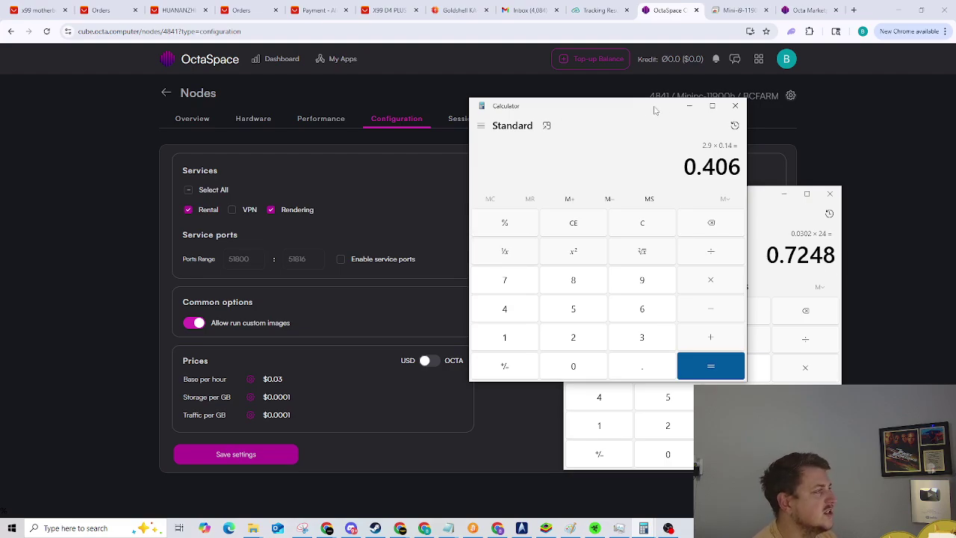
- Minimize the second Calculator window and return to the Octa Marketplace compute listings
click(688, 105)
click(812, 6)
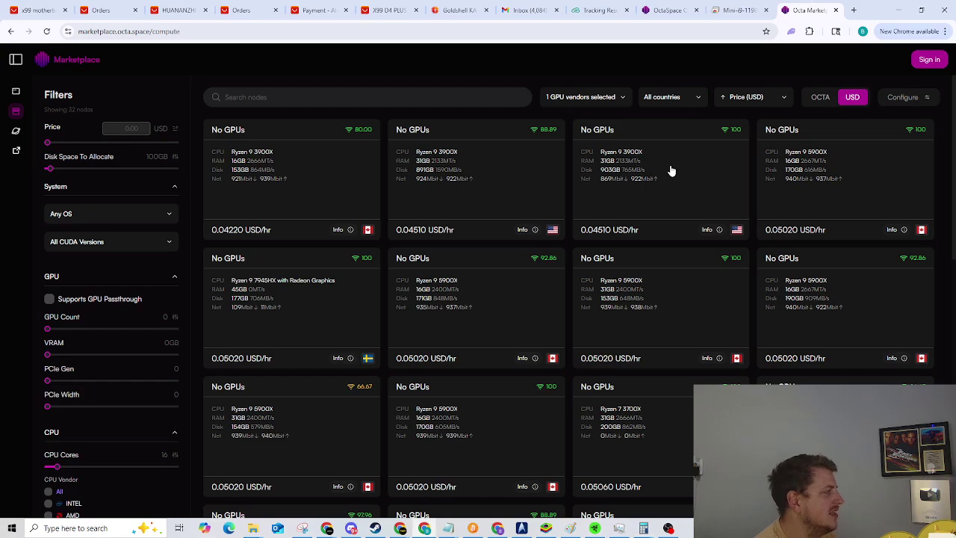
- Check the price breakdown of the cheapest Ryzen 9 3900X node against the configured prices of the Minipc-11900h node
mouse_move(243, 238)
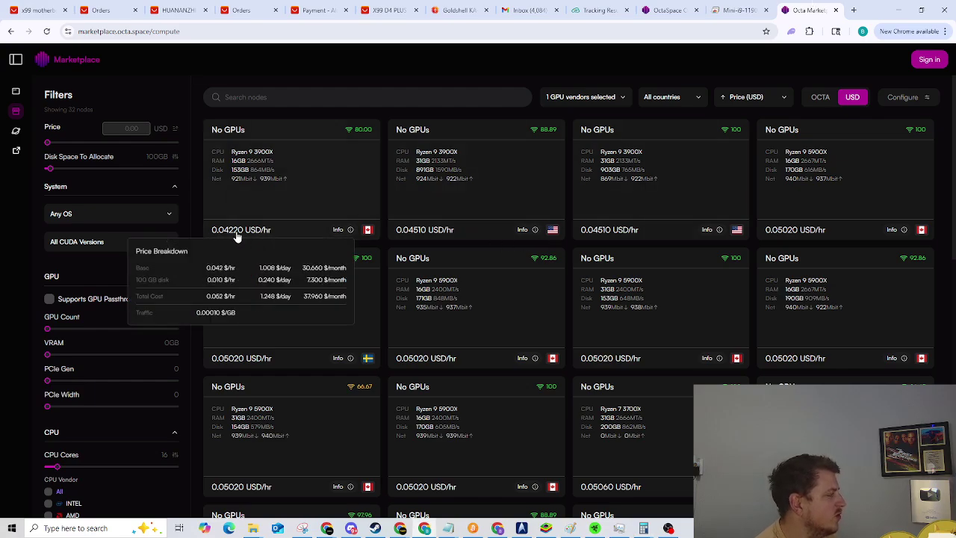
click(675, 8)
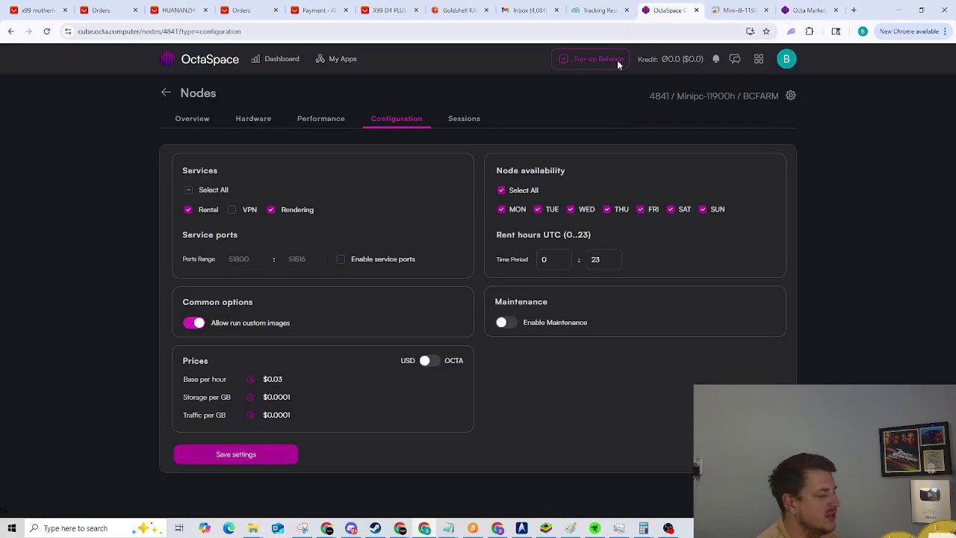
click(811, 8)
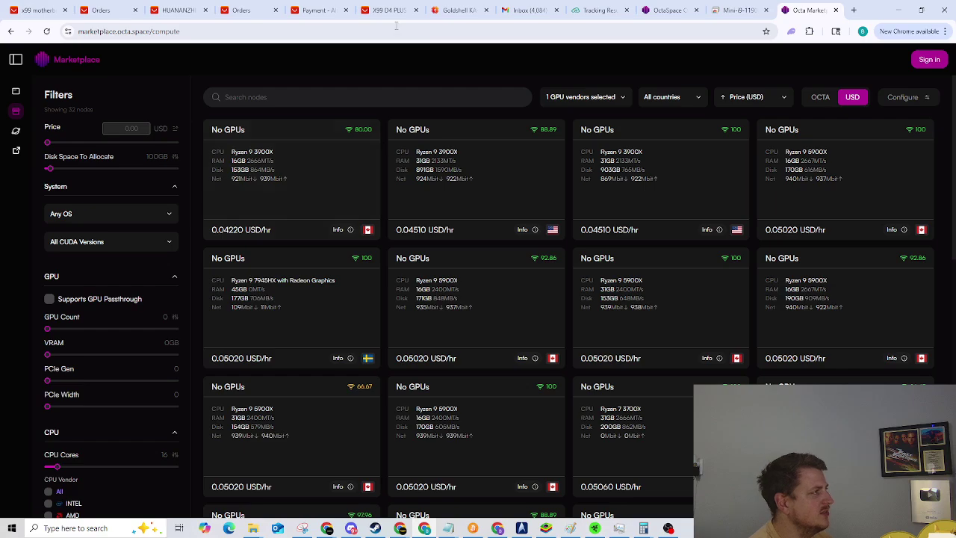
- Search the web in a new tab for "3900x vs 11900h"
click(854, 11)
text(3)
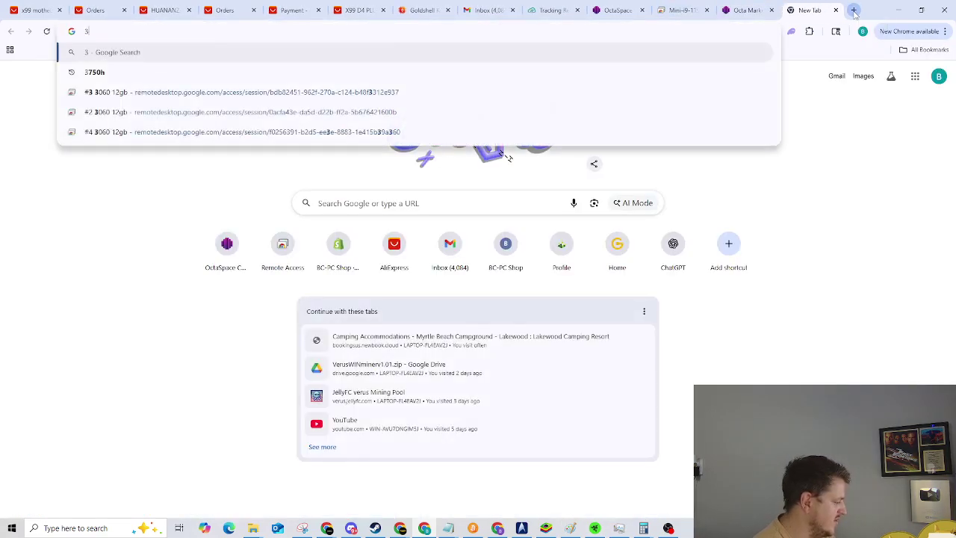
text(900x vs 1)
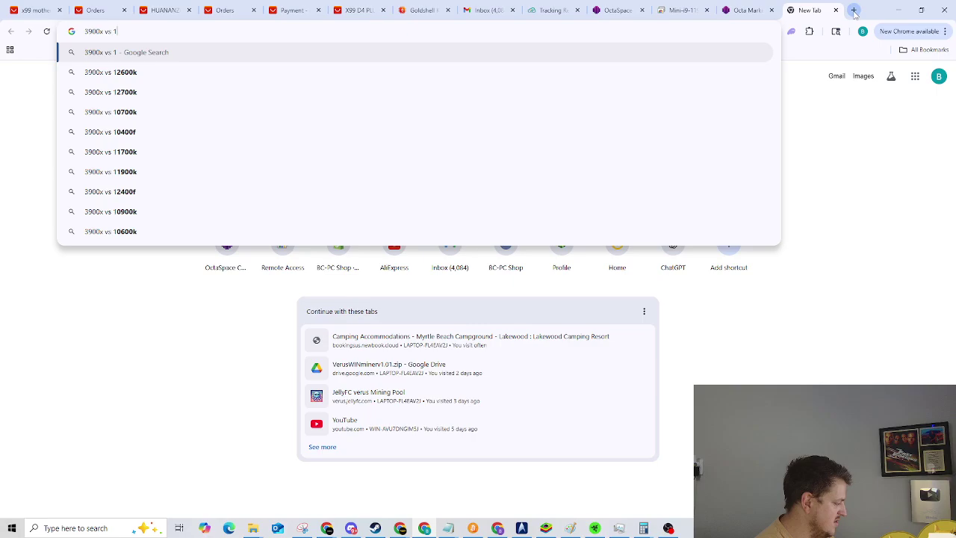
text(1900h)
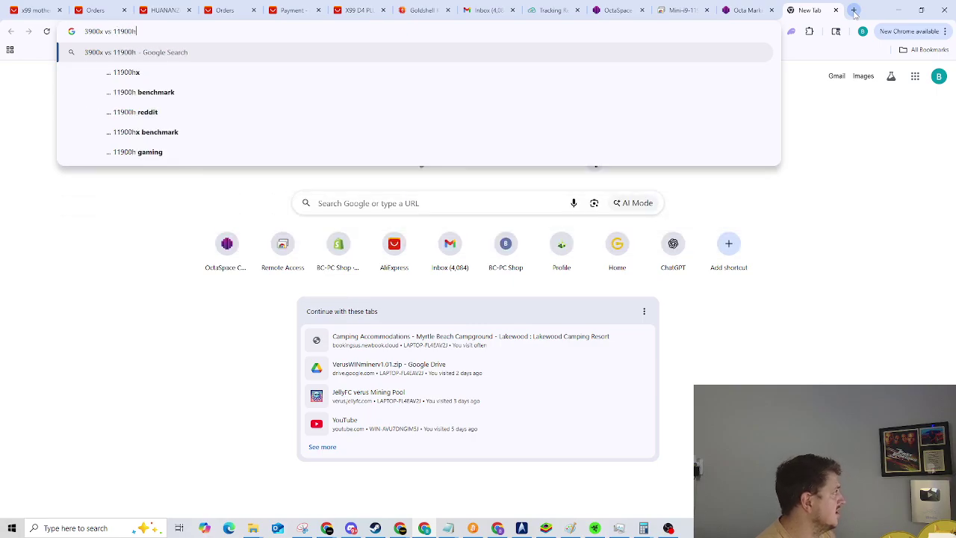
key(Return)
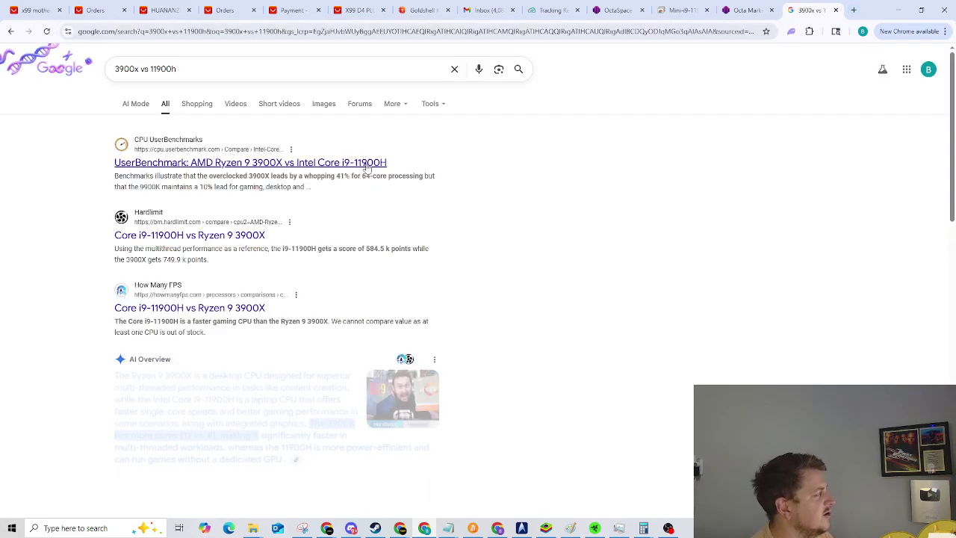
- Review the UserBenchmark comparison of the Ryzen 9 3900X and Core i9-11900H and return to the search results
click(366, 163)
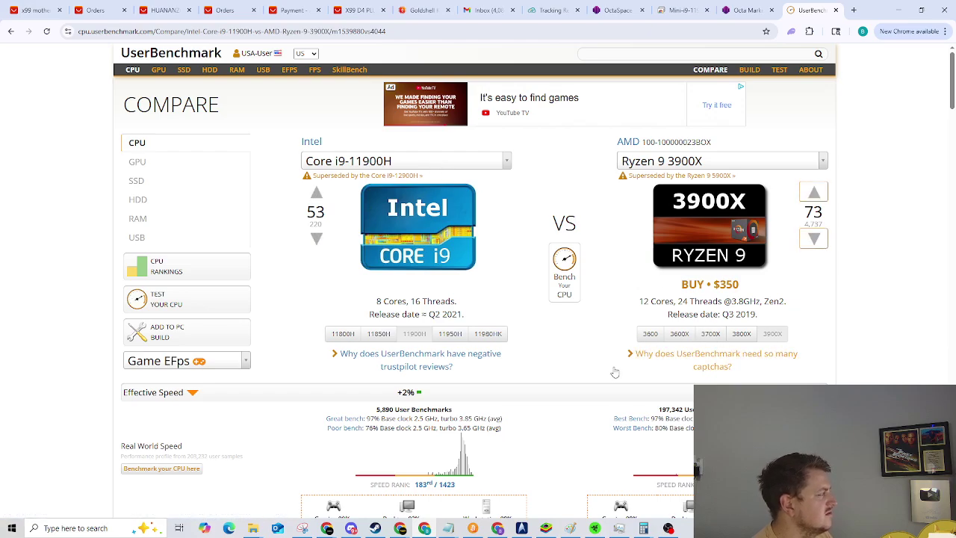
scroll(567, 333, down, 1)
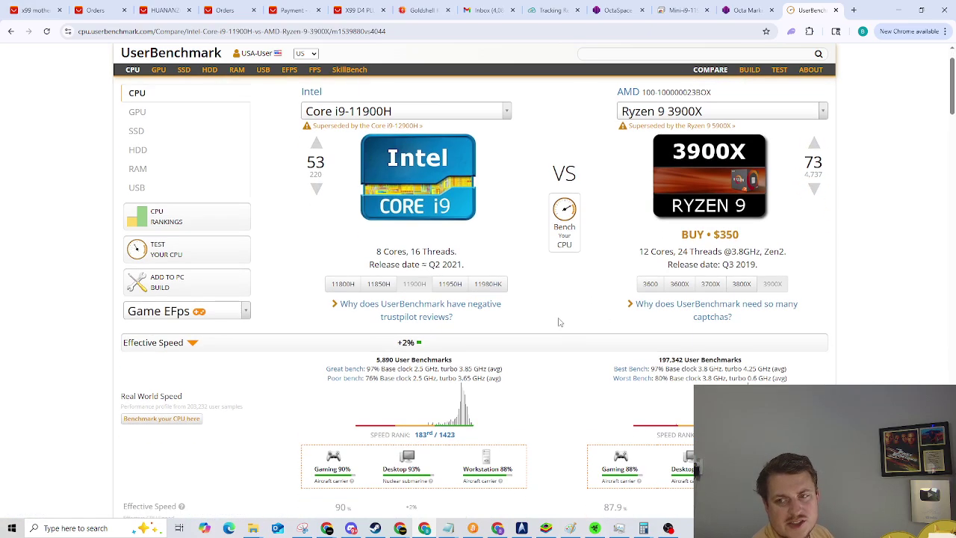
click(11, 32)
- Open Hardlimit's Core i9-11900H vs Ryzen 9 3900X comparison and examine the performance-per-watt scores and the monothread and multithread graphs
click(216, 236)
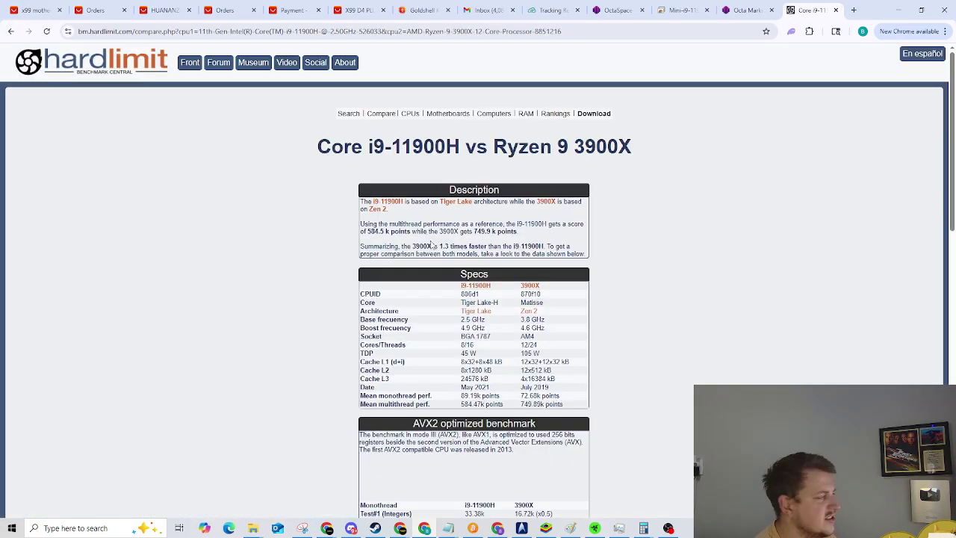
scroll(679, 254, down, 2)
scroll(597, 222, down, 3)
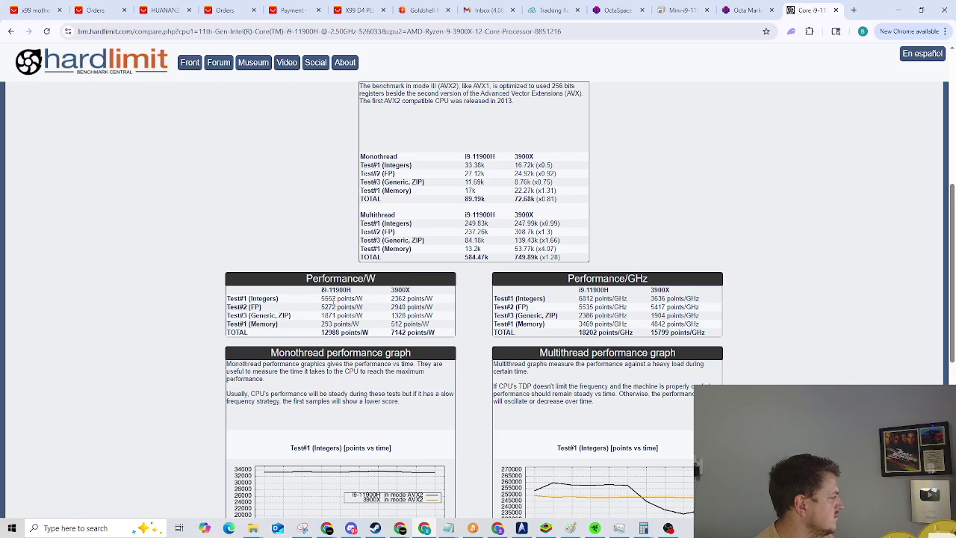
scroll(368, 313, down, 2)
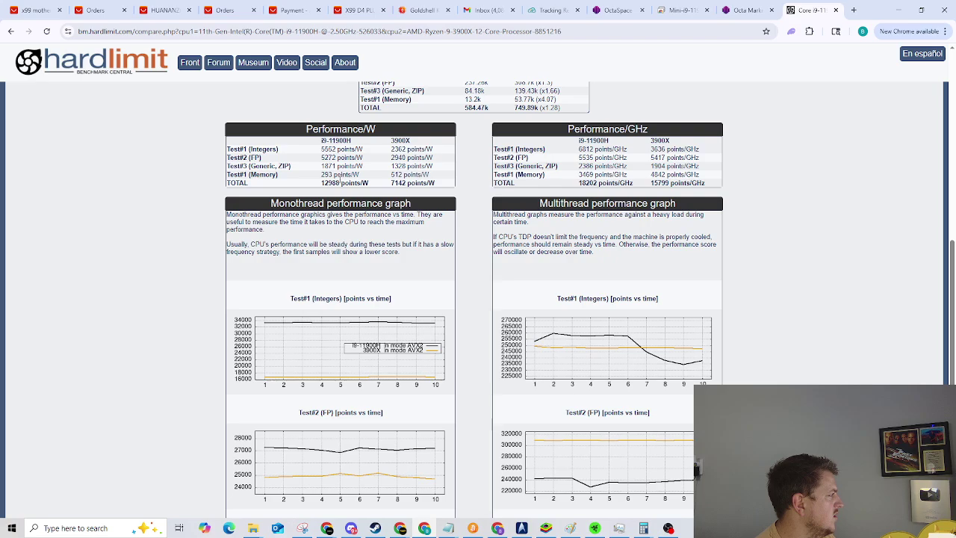
scroll(444, 187, down, 3)
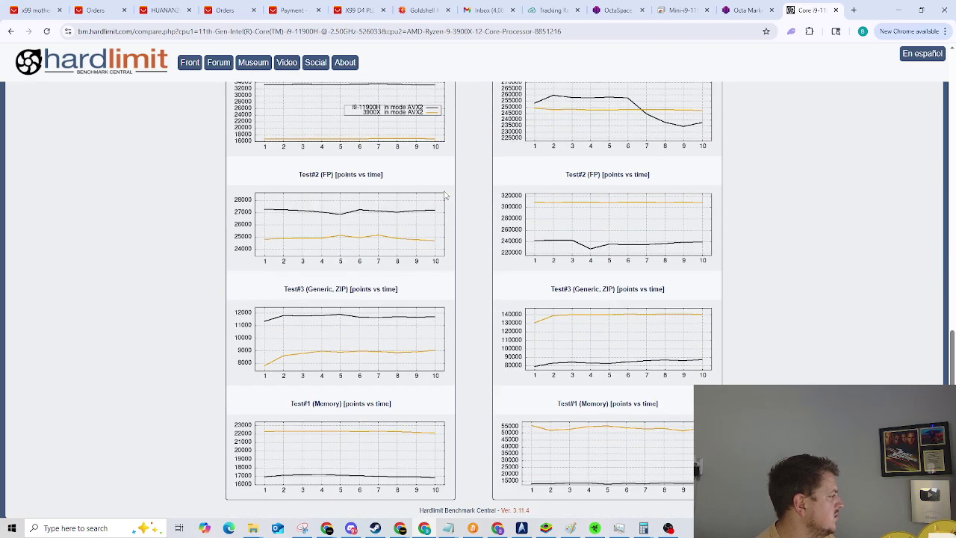
scroll(285, 195, up, 1)
scroll(284, 195, up, 1)
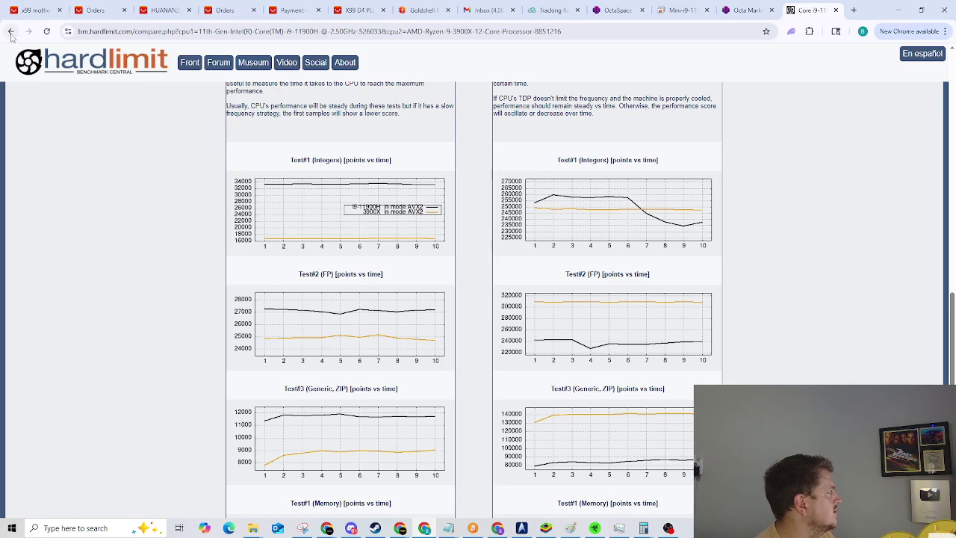
- Reread the Hardlimit benchmark tables and description summary, and return to the Octa Marketplace compute listings
scroll(163, 130, up, 4)
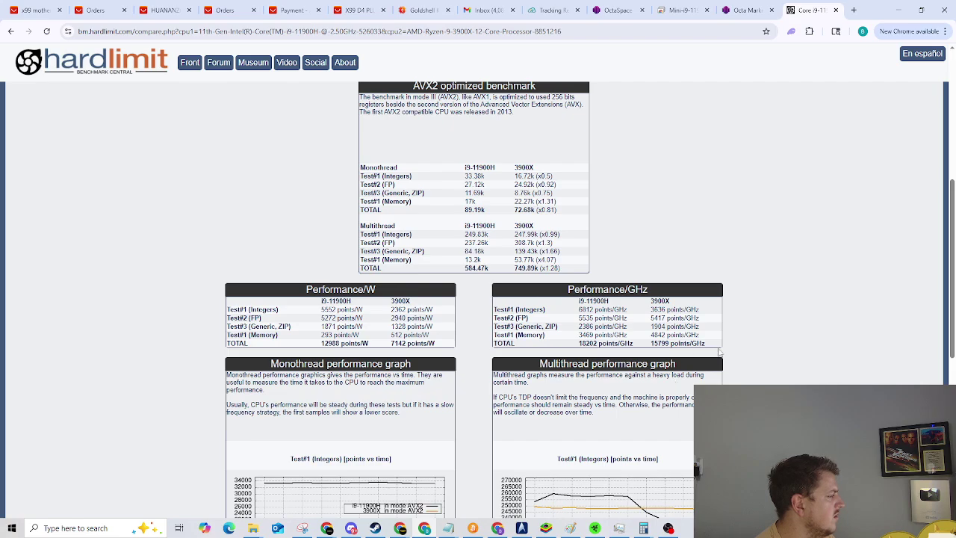
scroll(643, 336, up, 5)
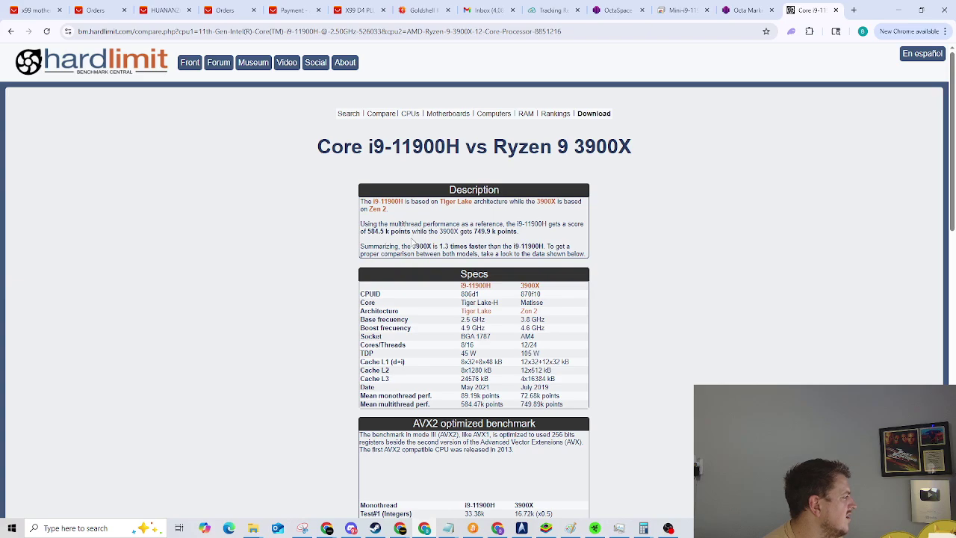
drag(412, 249, 449, 248)
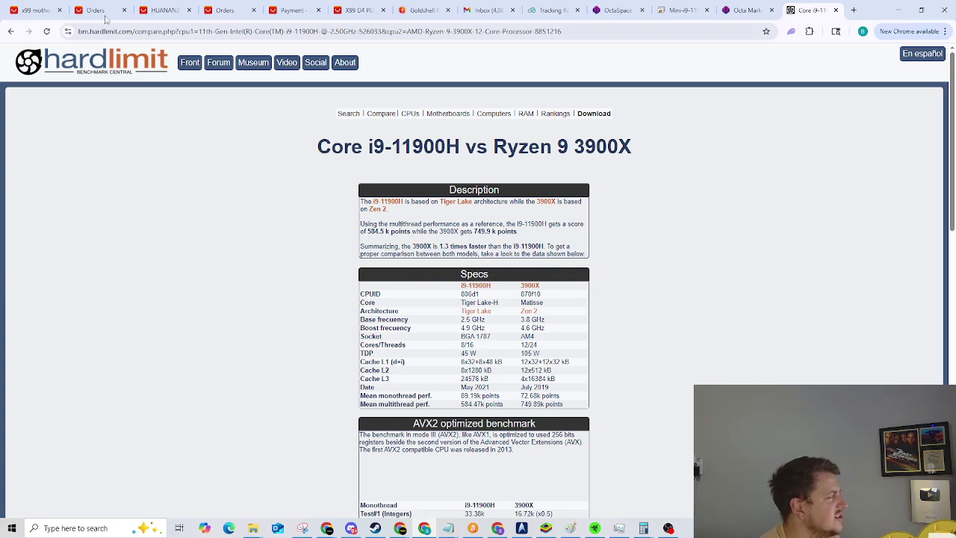
click(10, 31)
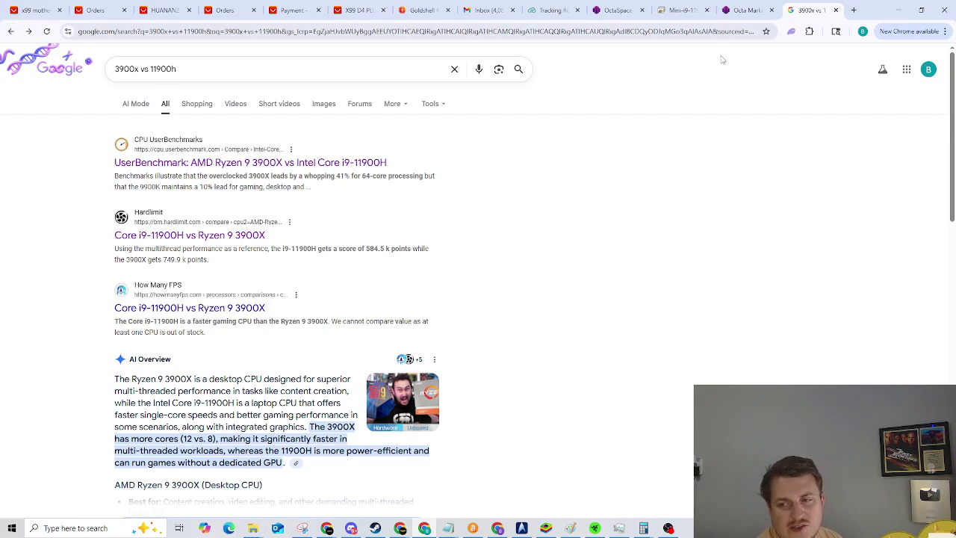
click(750, 9)
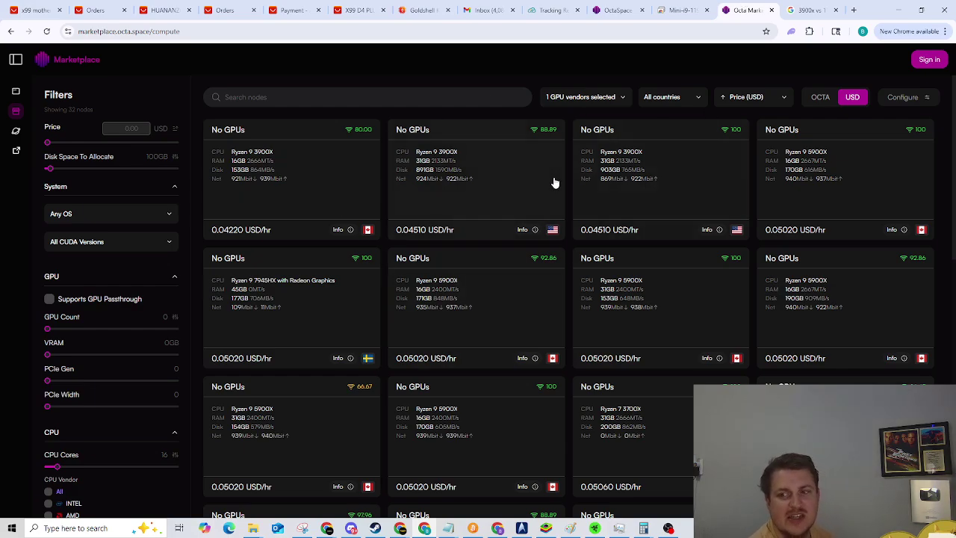